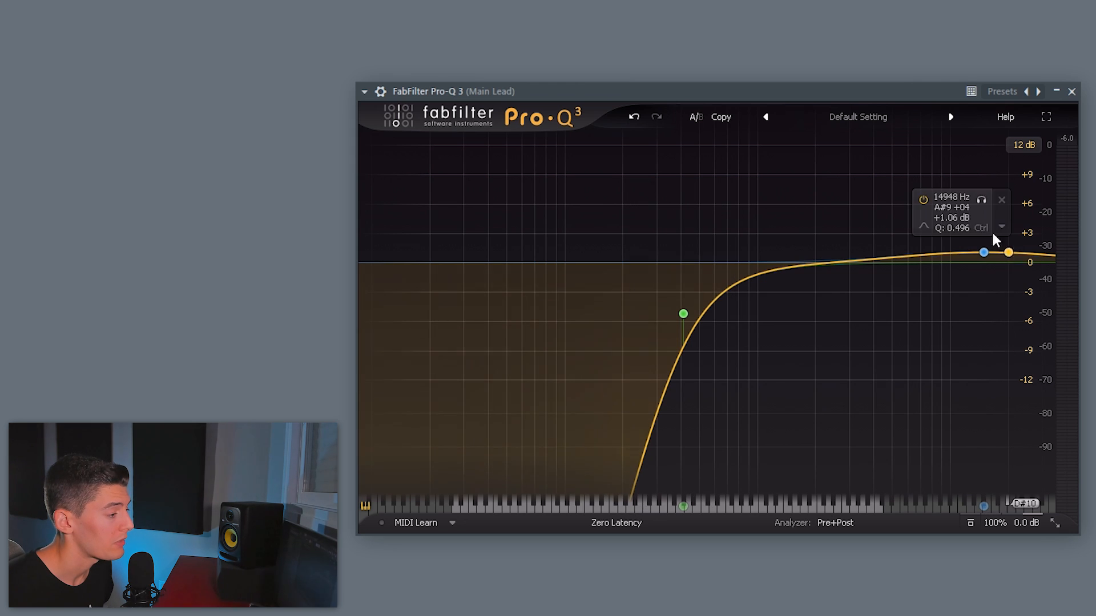
Step: Add a 36 dB/oct low cut at about 425 Hz with Q about 0.56 to the Main Lead's empty EQ curve
click(1002, 200)
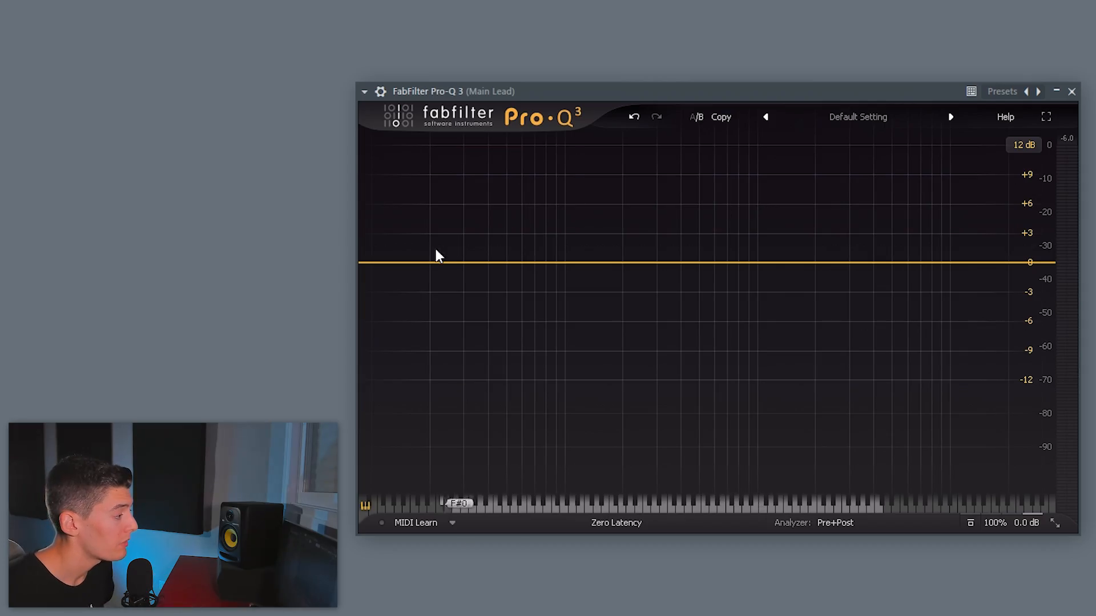
click(391, 263)
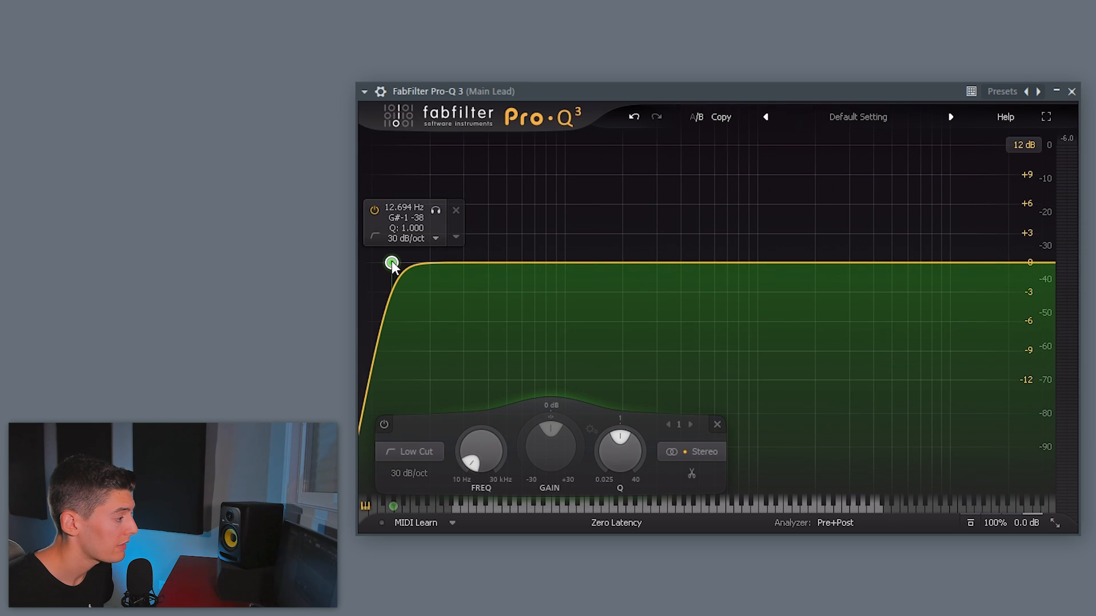
drag(392, 265, 689, 286)
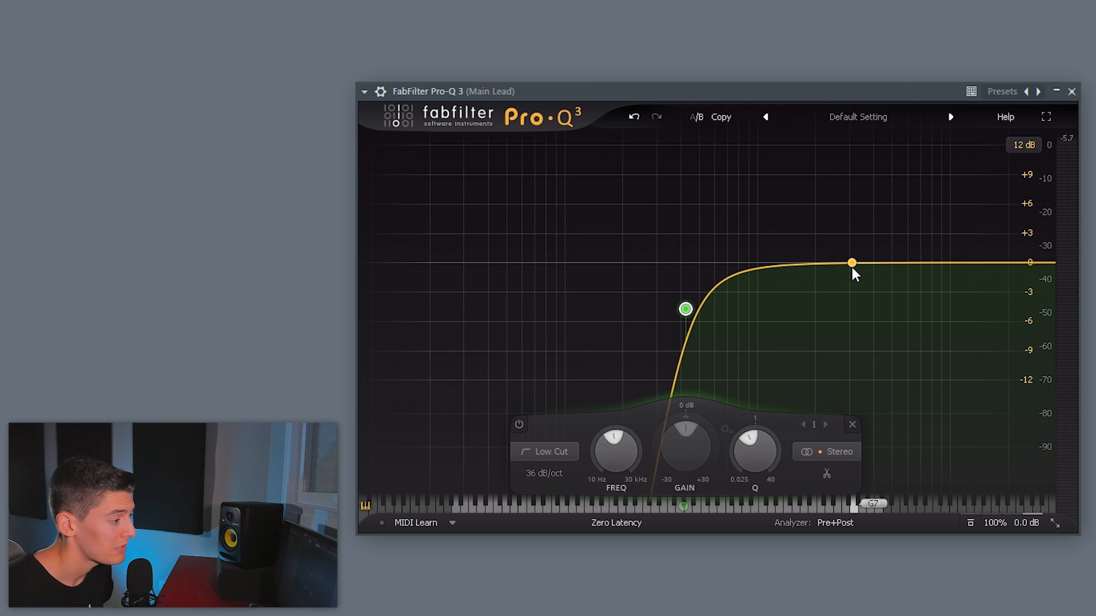
Step: Add a high bell boost of about +2.37 dB at 10.1 kHz with Q 0.629 to the Main Lead
drag(852, 265, 969, 236)
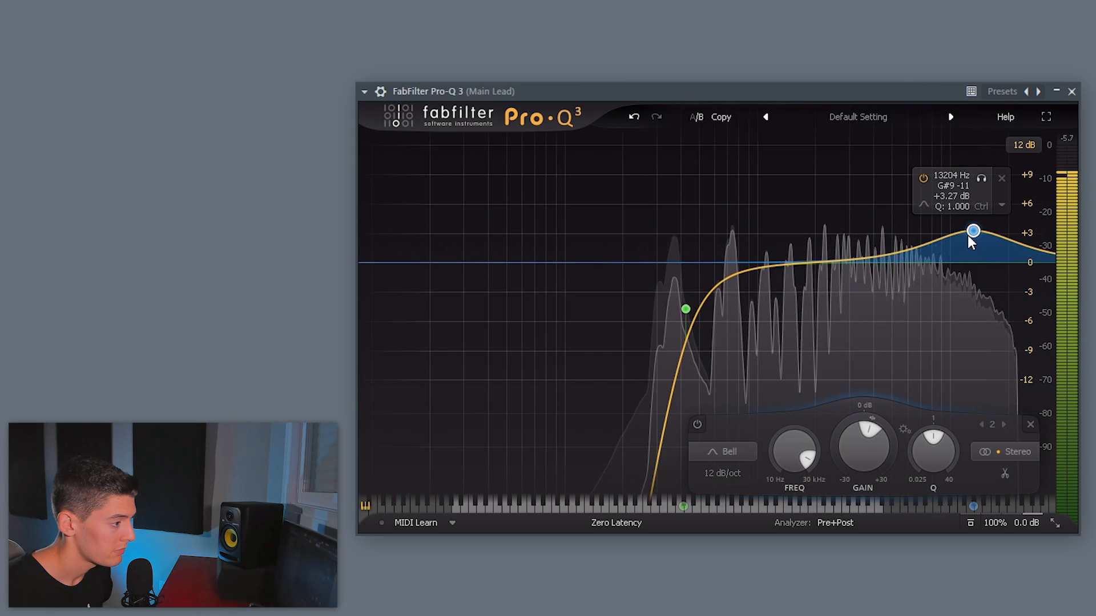
drag(939, 447, 927, 473)
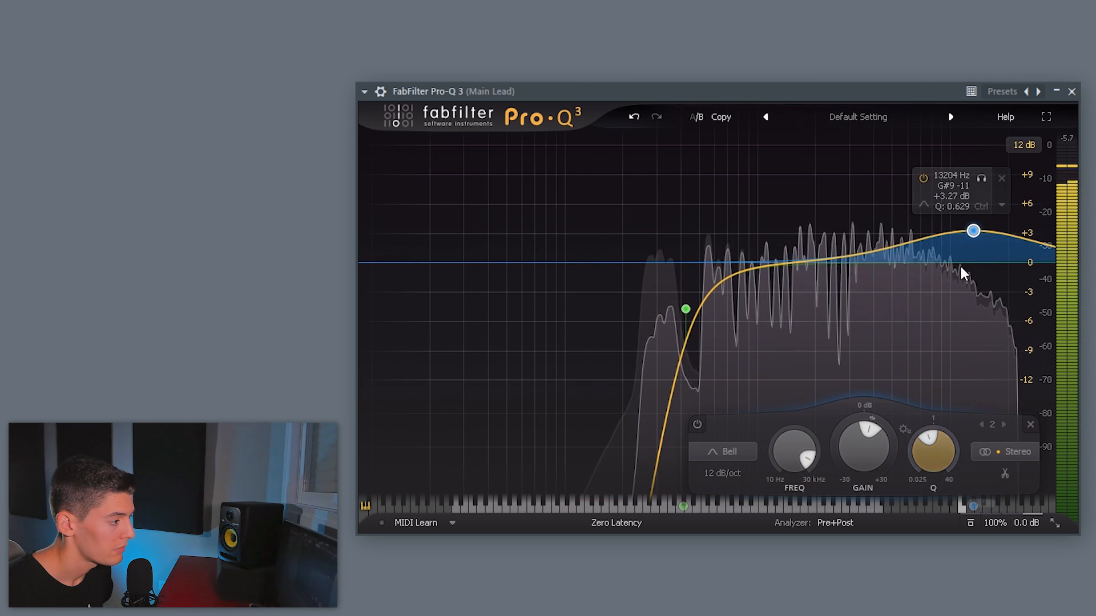
drag(973, 231, 951, 240)
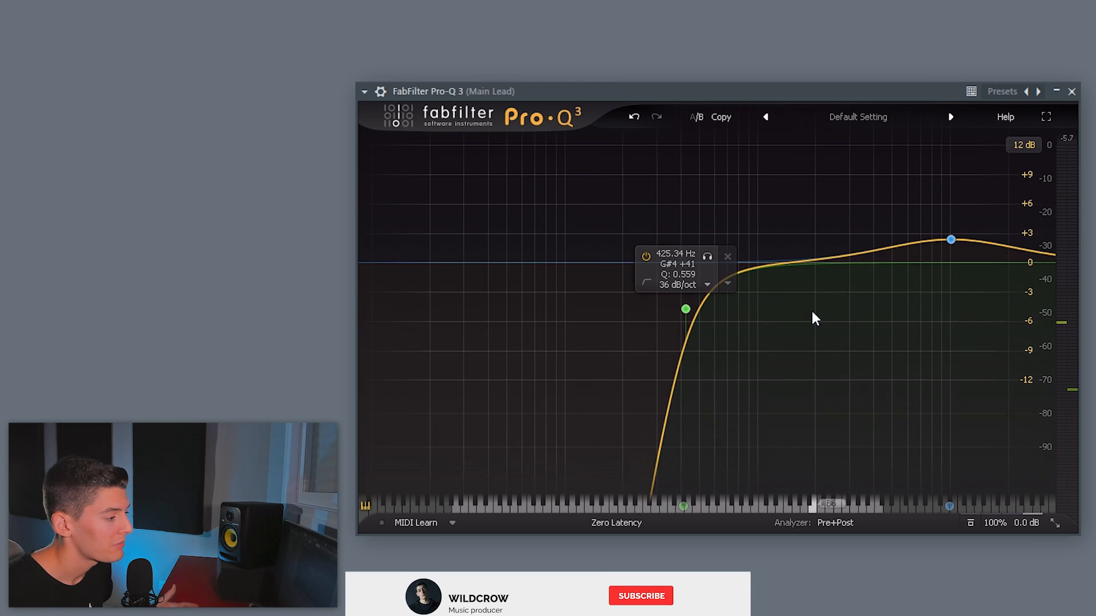
Step: Remove the high bell and move the Main Lead's low cut to about 173 Hz with Q about 0.9
click(951, 240)
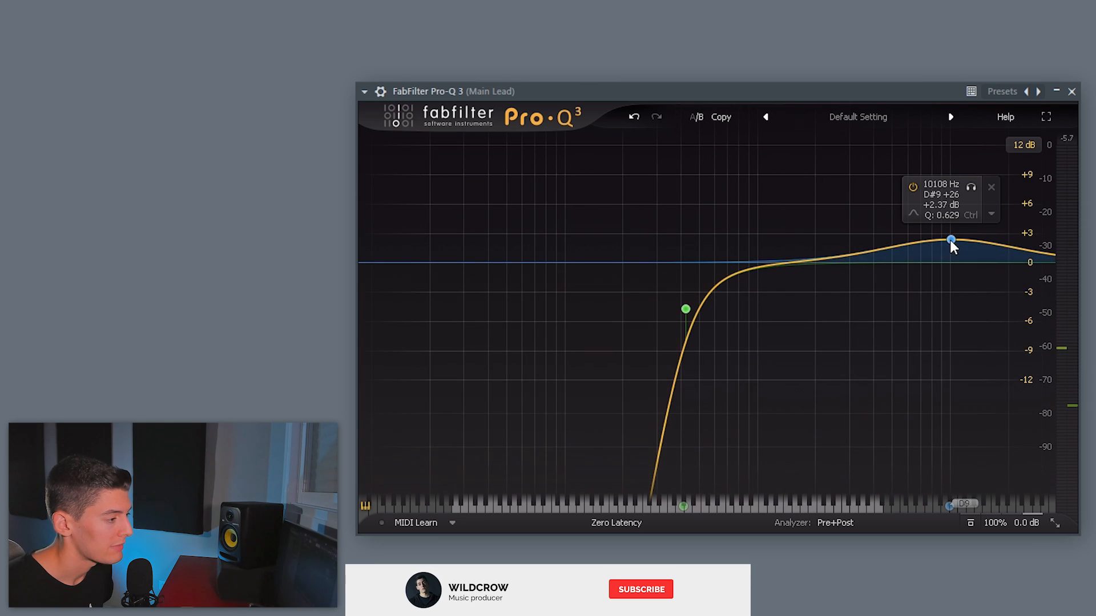
click(991, 188)
click(685, 310)
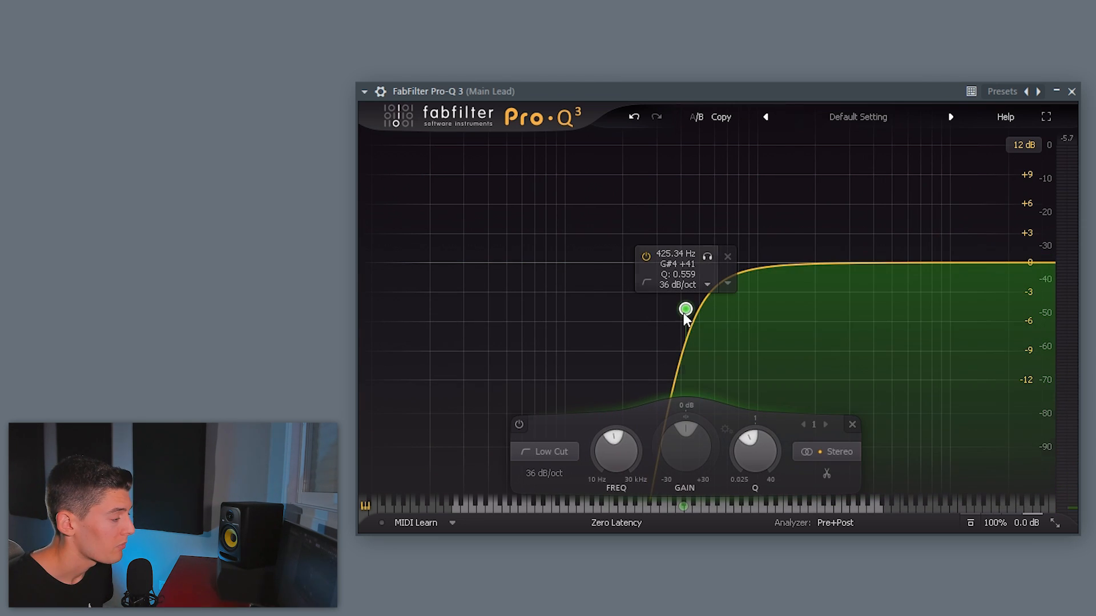
drag(686, 311, 681, 275)
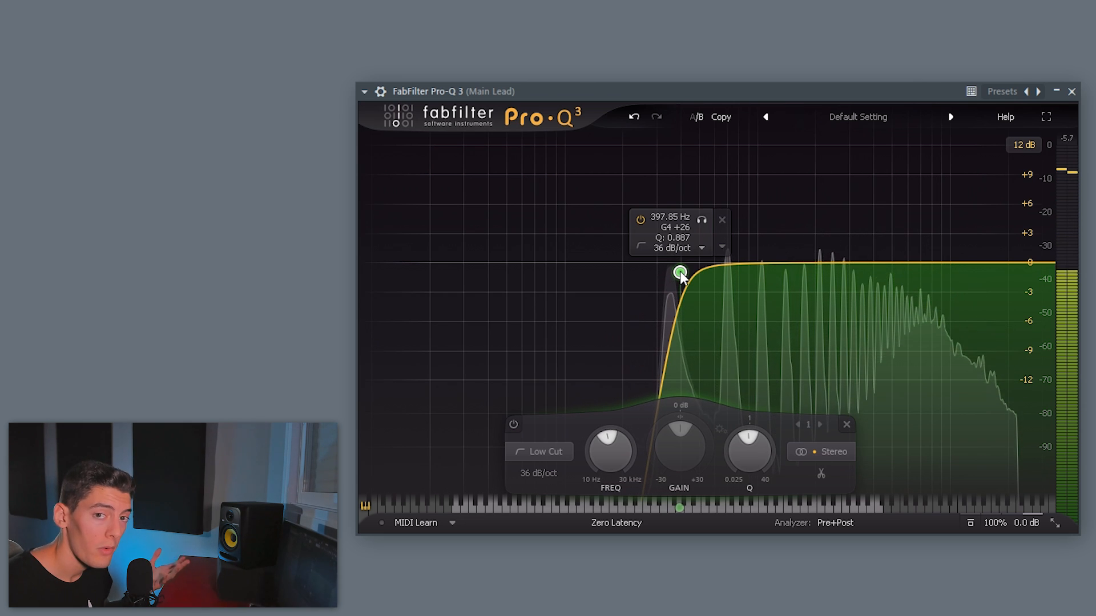
drag(681, 275, 624, 276)
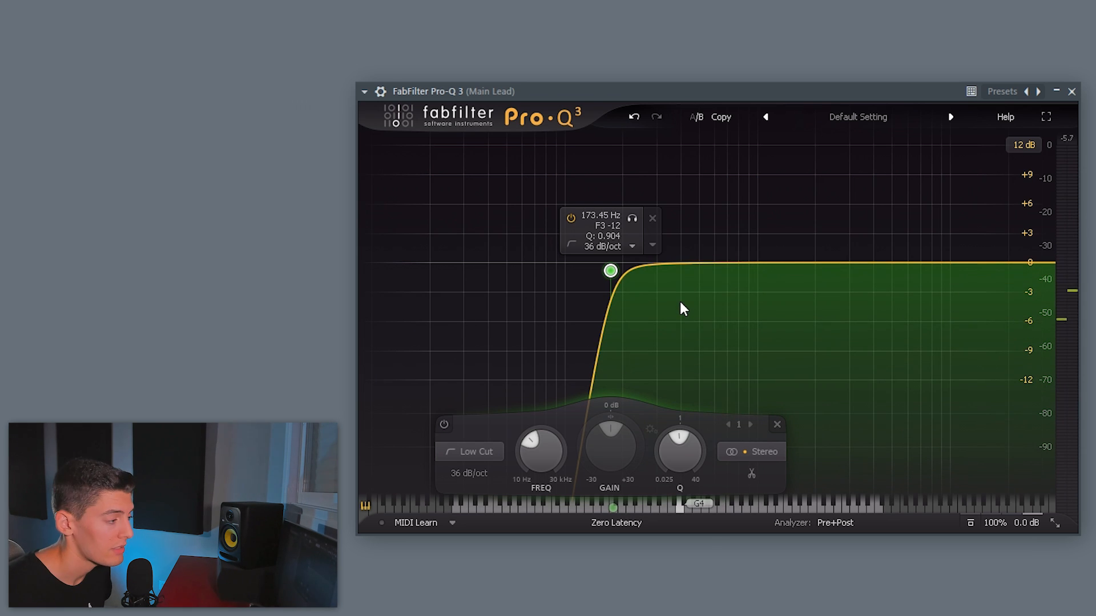
Step: Compare the Main Lead's A and B equalizer settings during playback
click(696, 117)
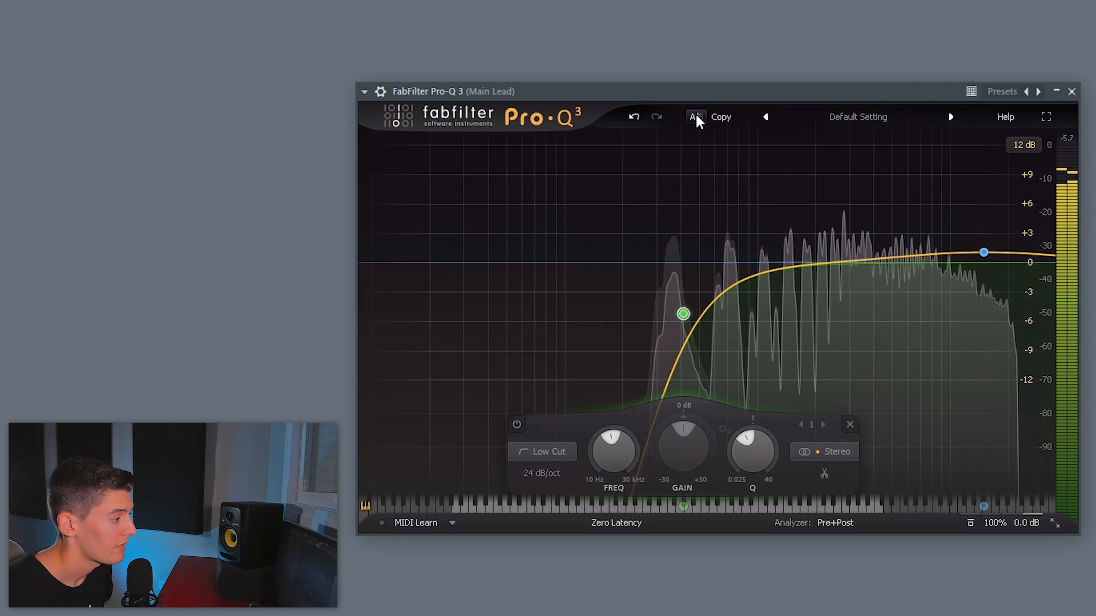
click(697, 117)
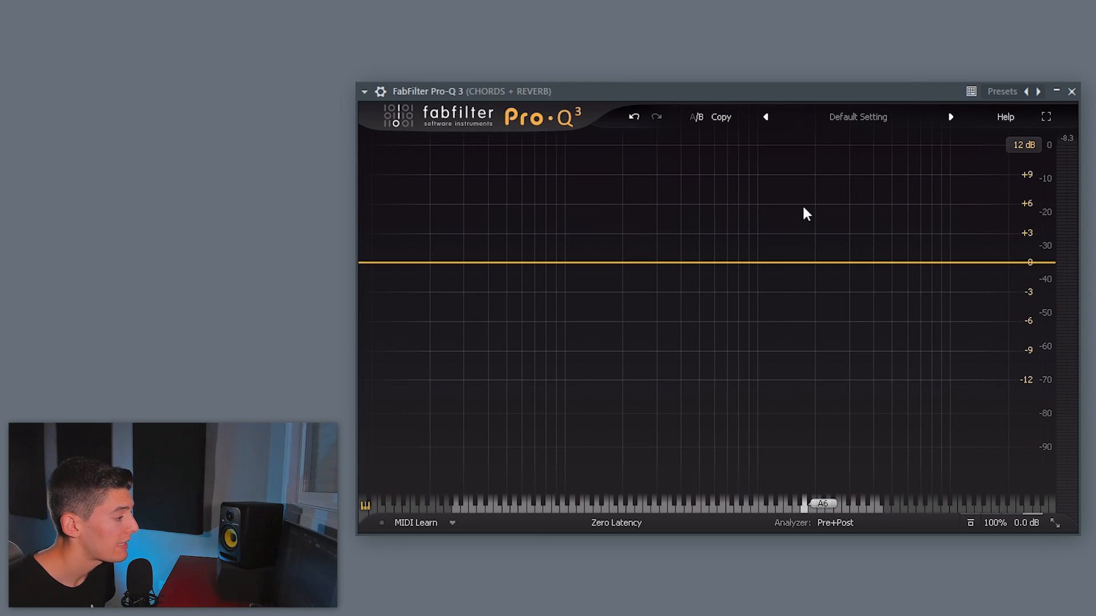
Step: Add a 36 dB/oct low cut and a bell cut of about -3.84 dB at 434 Hz with Q 1 to the chords
key(space)
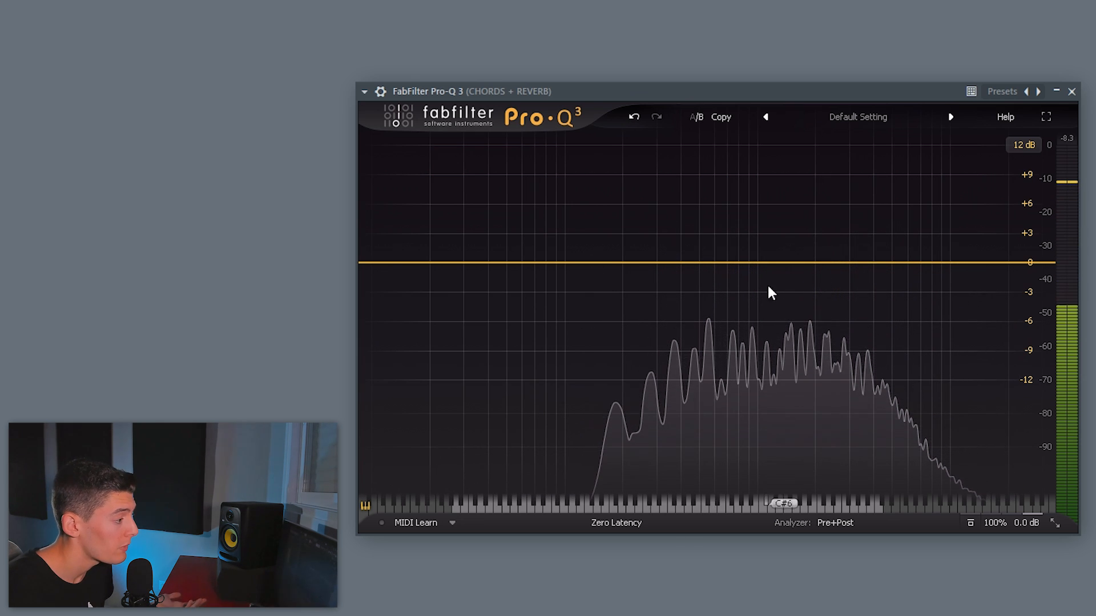
click(374, 262)
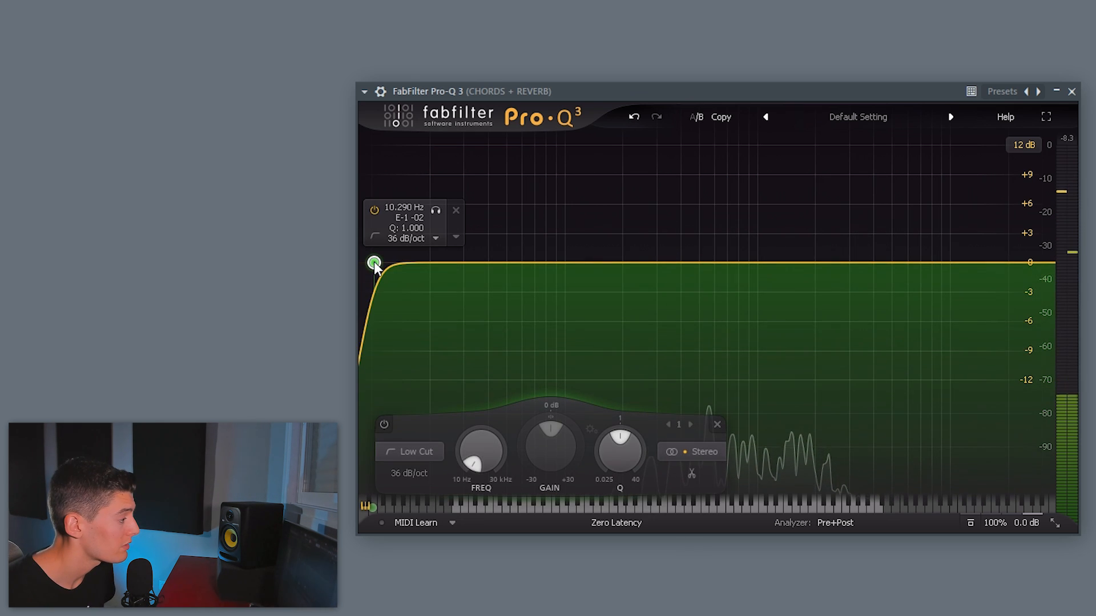
drag(374, 262, 597, 291)
drag(720, 263, 663, 293)
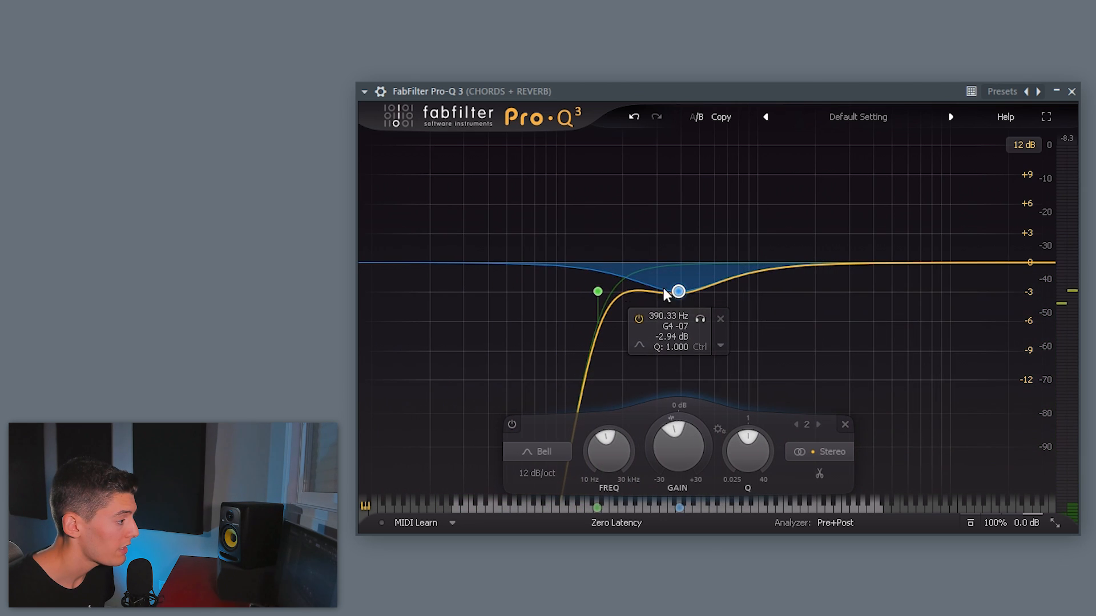
drag(598, 291, 689, 302)
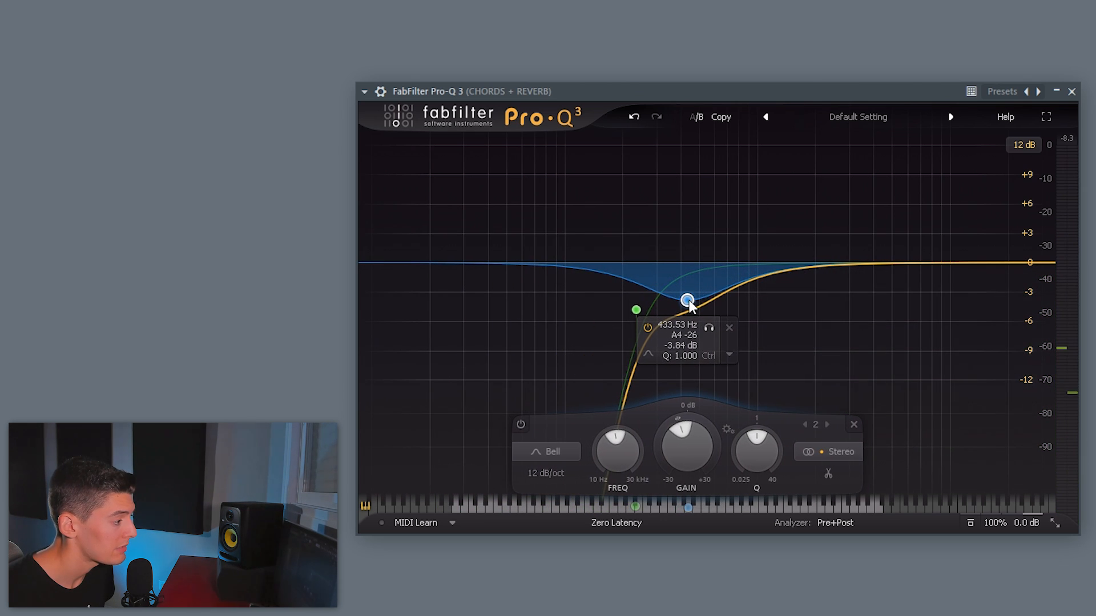
Step: Add a bell boost of just under 3 dB around 9 kHz with Q 0.679, and compare the chords with all bands bypassed
key(space)
drag(862, 264, 934, 235)
drag(936, 431, 926, 457)
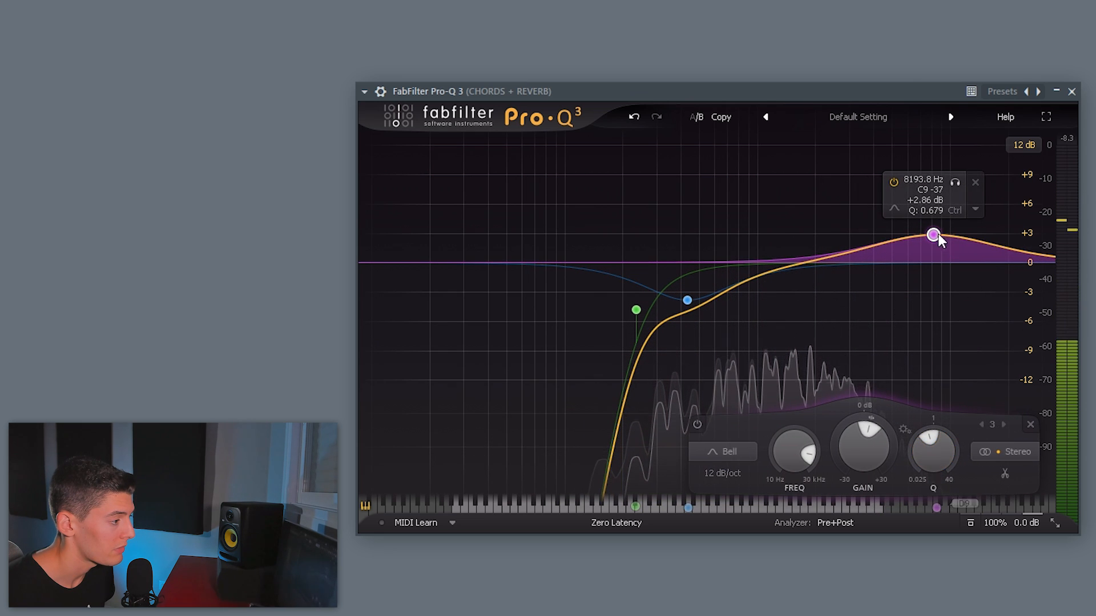
drag(937, 234, 942, 242)
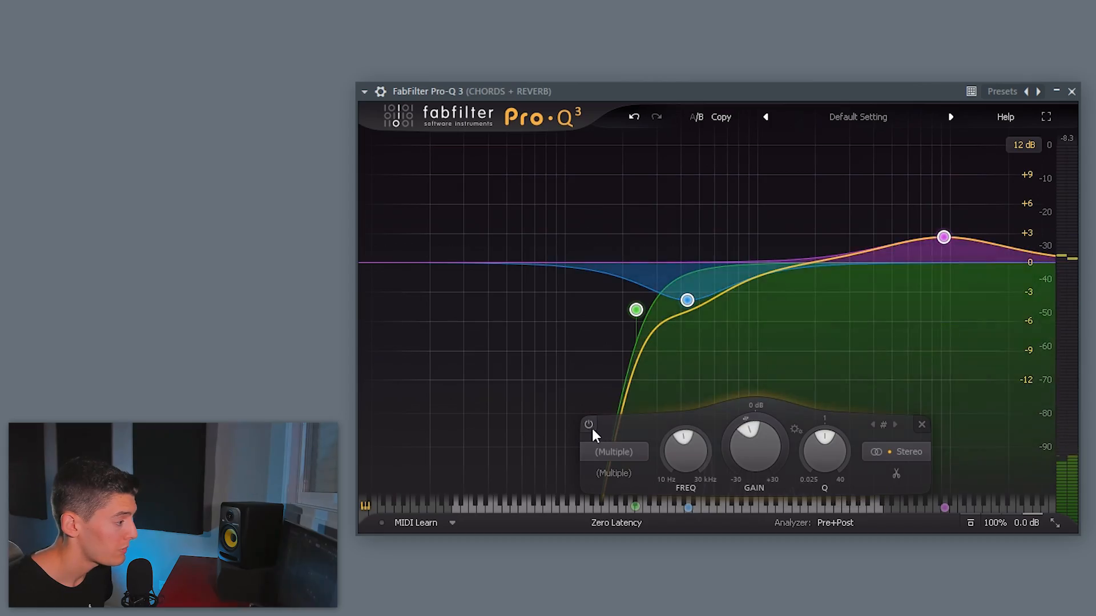
click(589, 426)
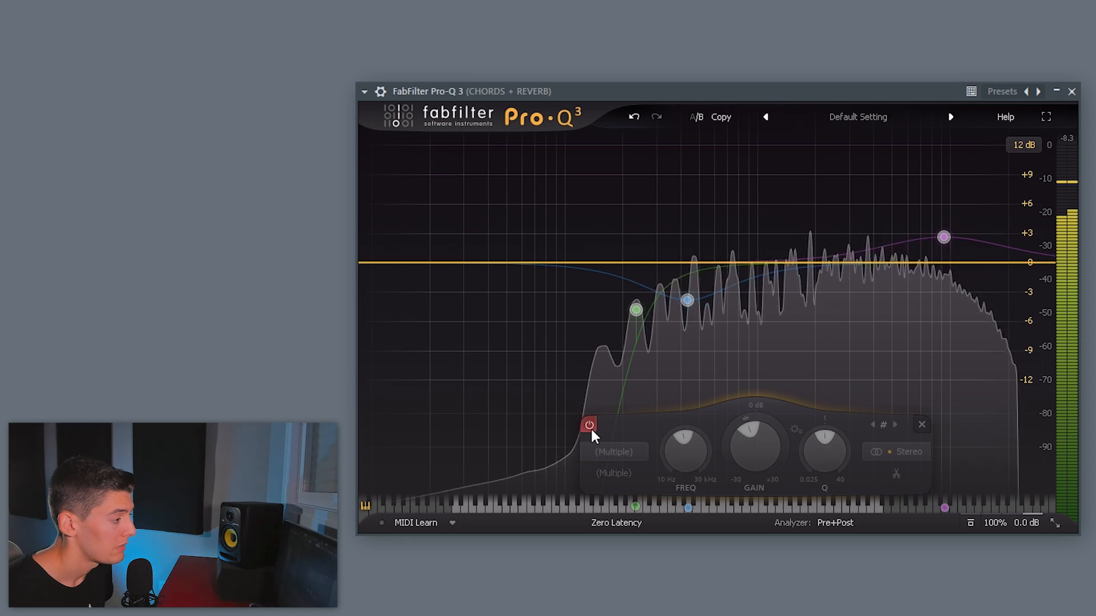
click(590, 428)
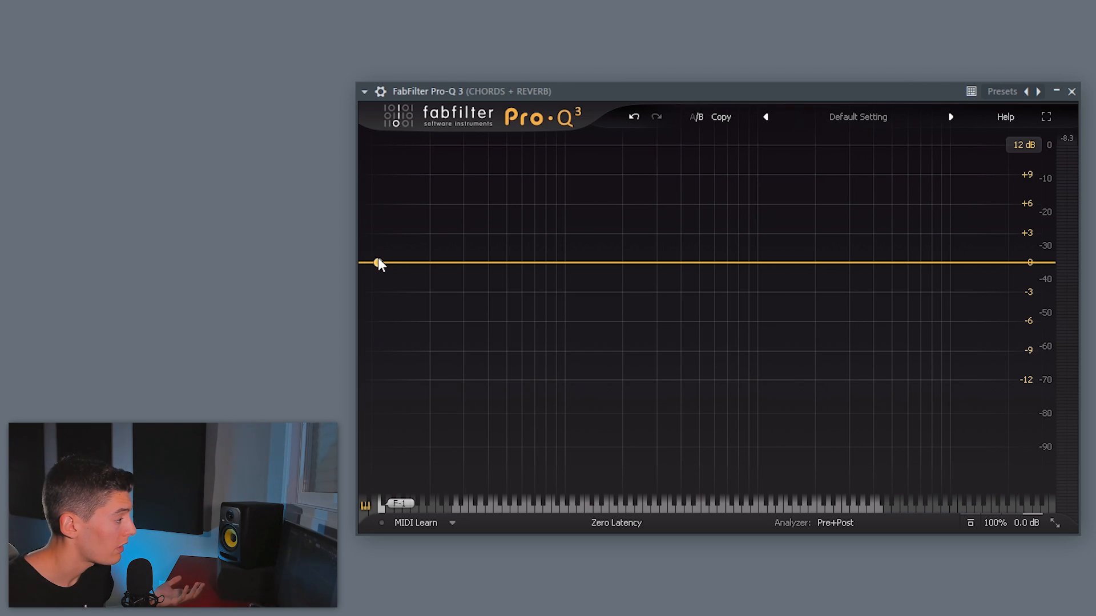
Step: Add a 36 dB/oct low cut and a -1.71 dB bell at about 293 Hz to the chords, and compare with the bell bypassed
click(378, 262)
drag(379, 263, 591, 266)
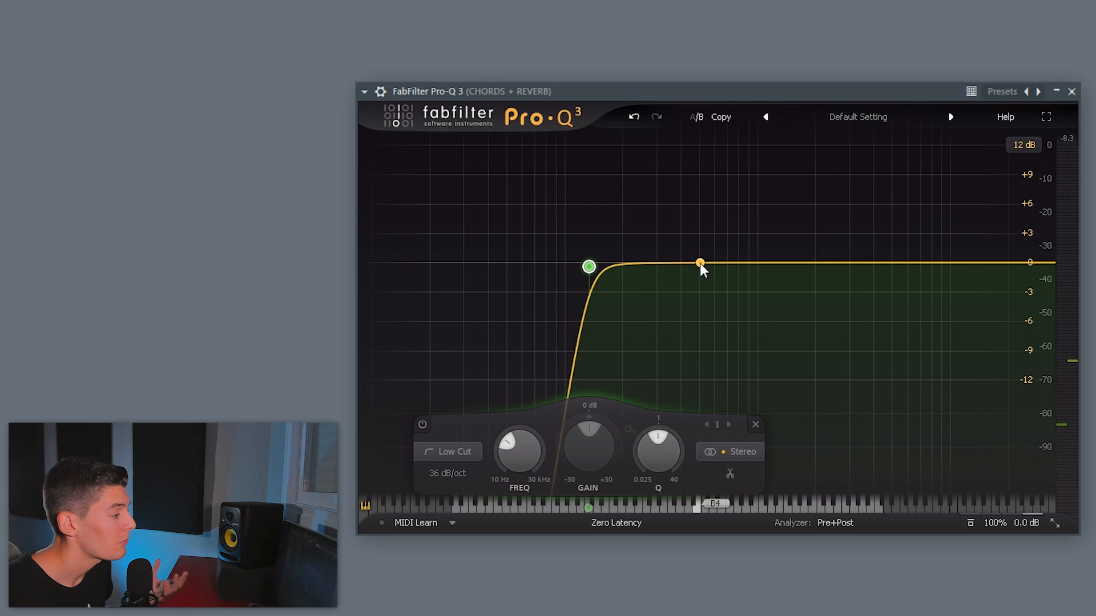
drag(700, 262, 660, 280)
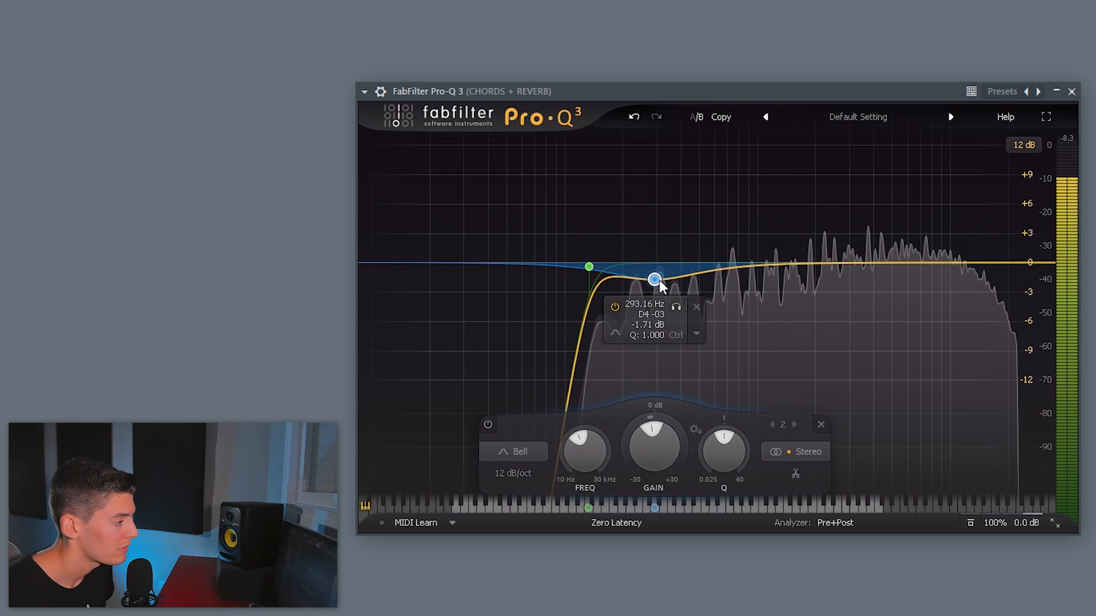
click(488, 425)
click(488, 425)
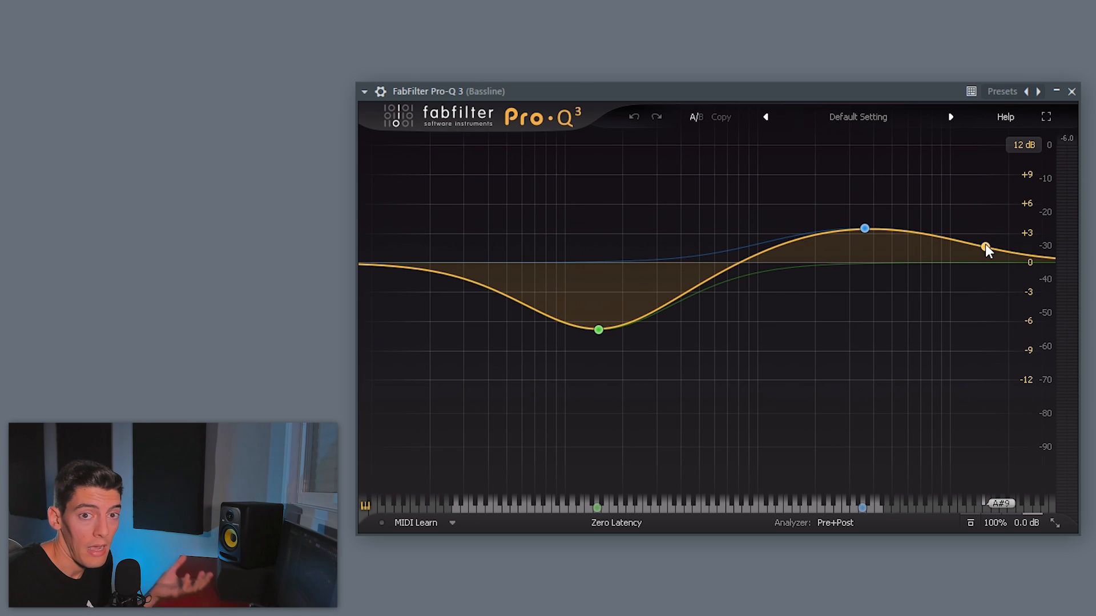
Step: Audition the bassline and invert both EQ bands together by raising the 150 Hz bell's gain to +7.42 dB
key(space)
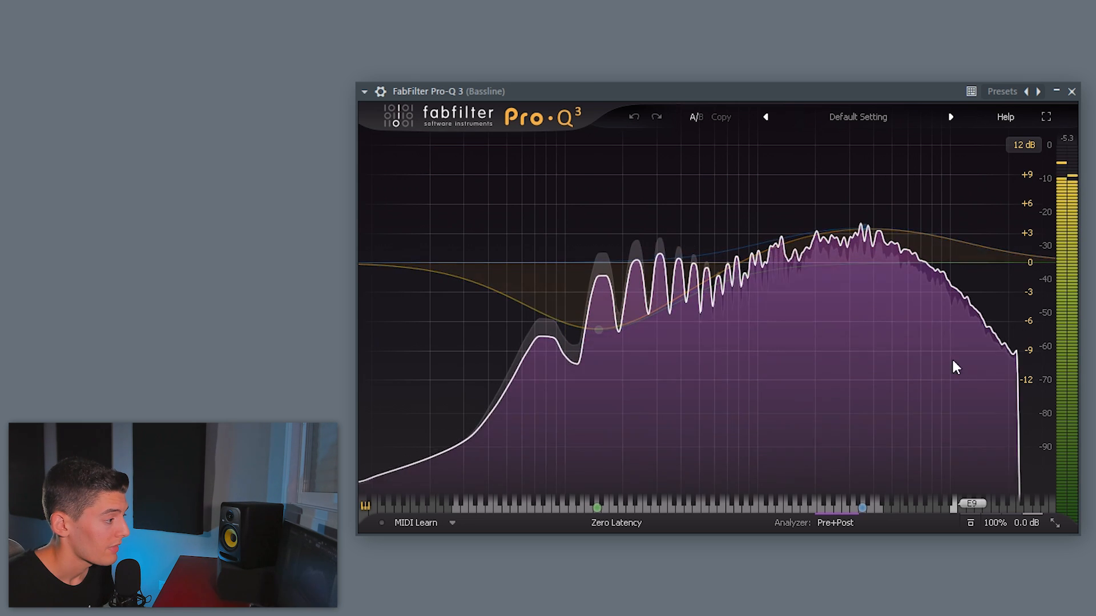
key(space)
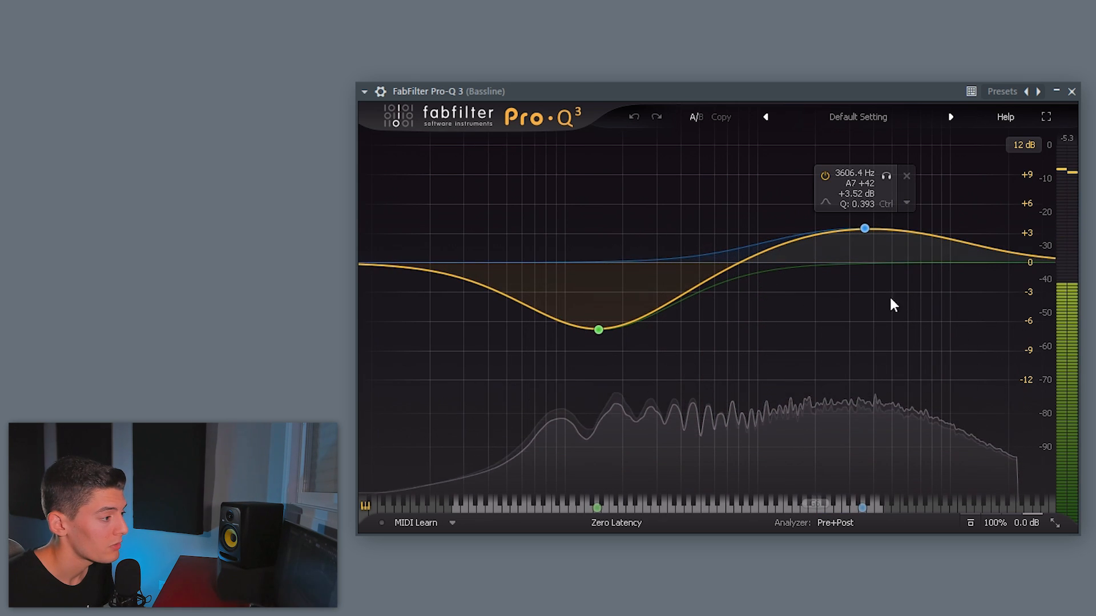
mouse_move(599, 320)
drag(537, 188, 976, 370)
drag(728, 454, 723, 349)
key(space)
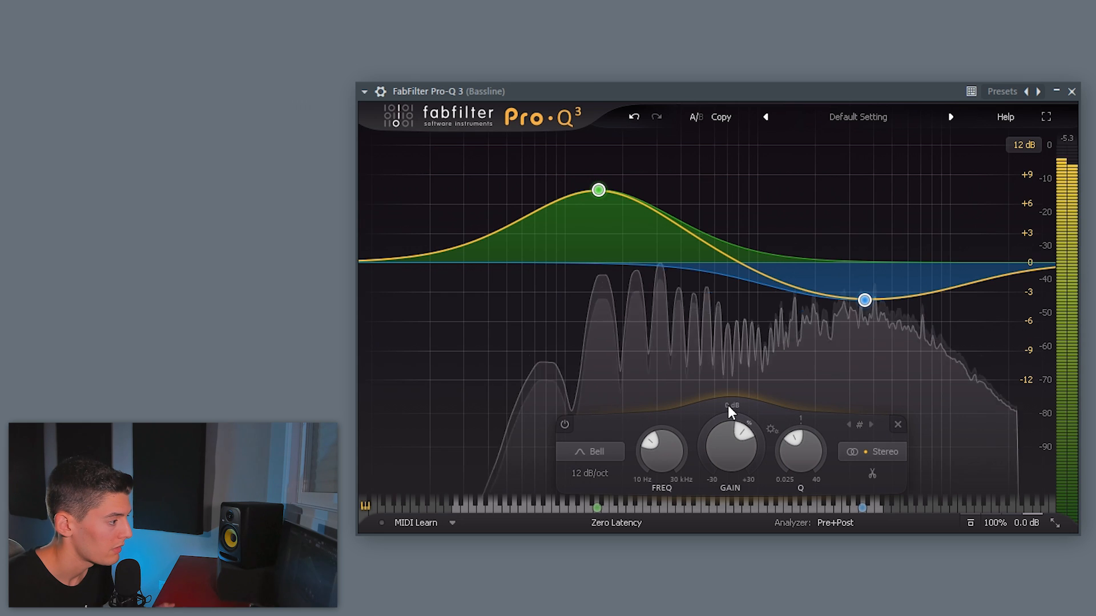
mouse_move(729, 454)
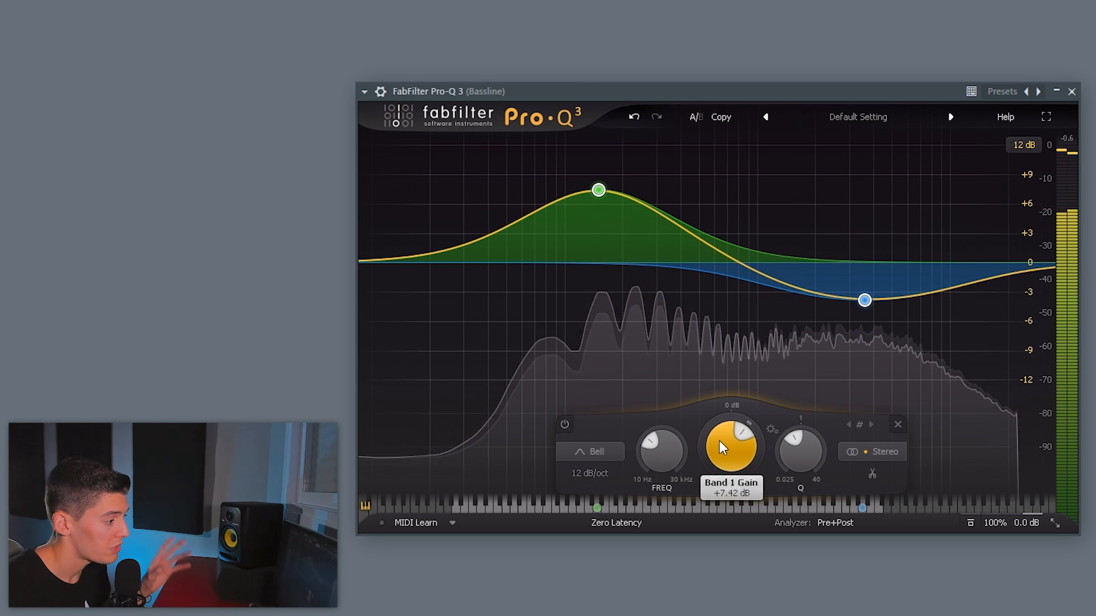
Step: Remove the 3606 Hz bell from the bassline and set the 150 Hz bell's gain to about -1.84 dB
drag(720, 442, 713, 605)
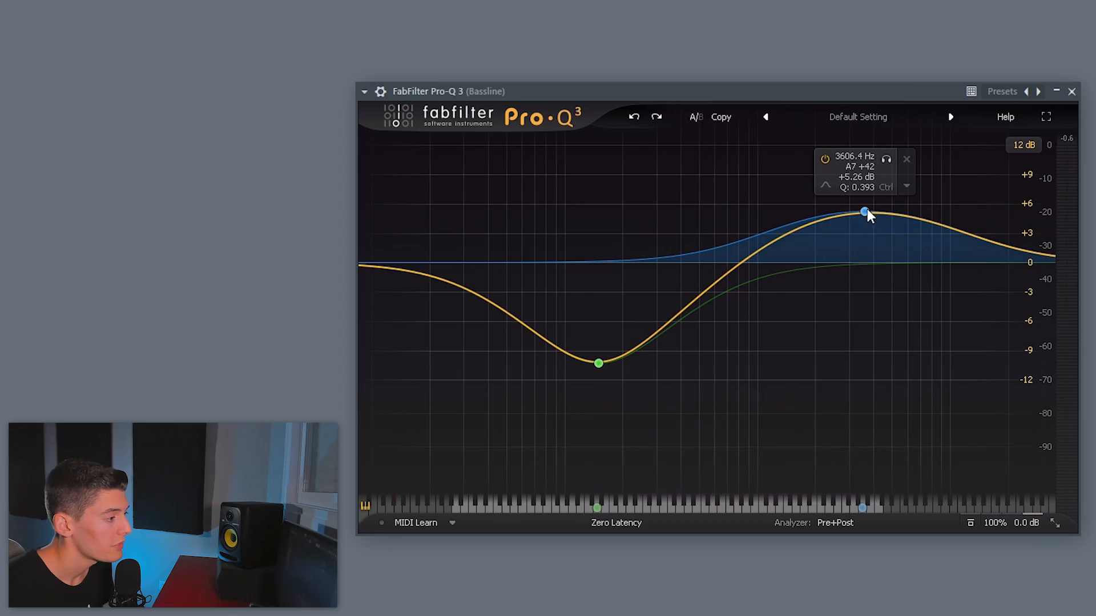
click(864, 212)
click(907, 159)
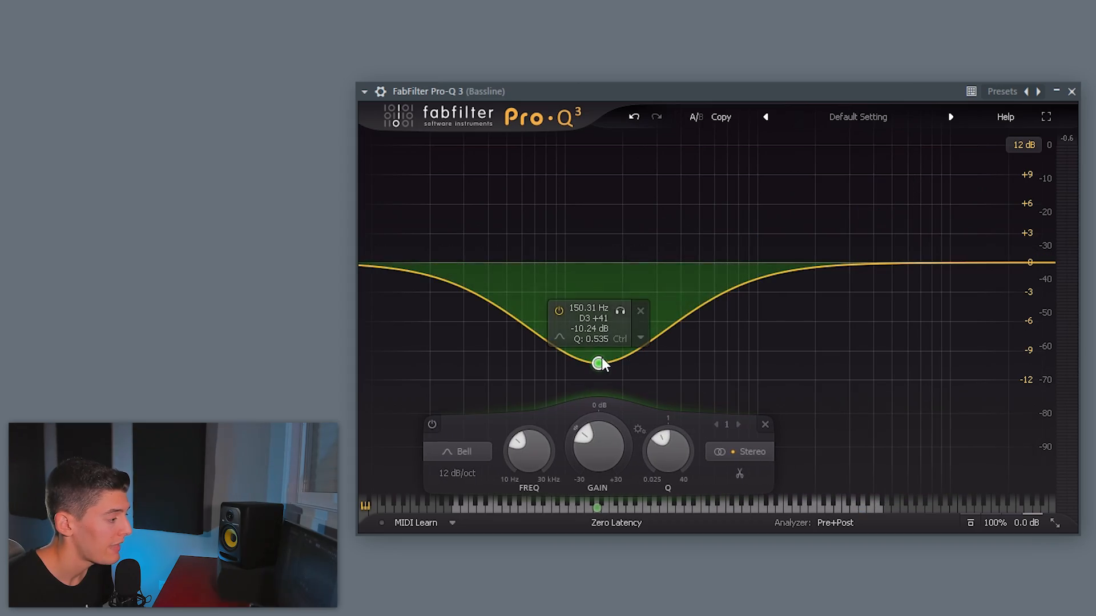
drag(593, 455, 588, 411)
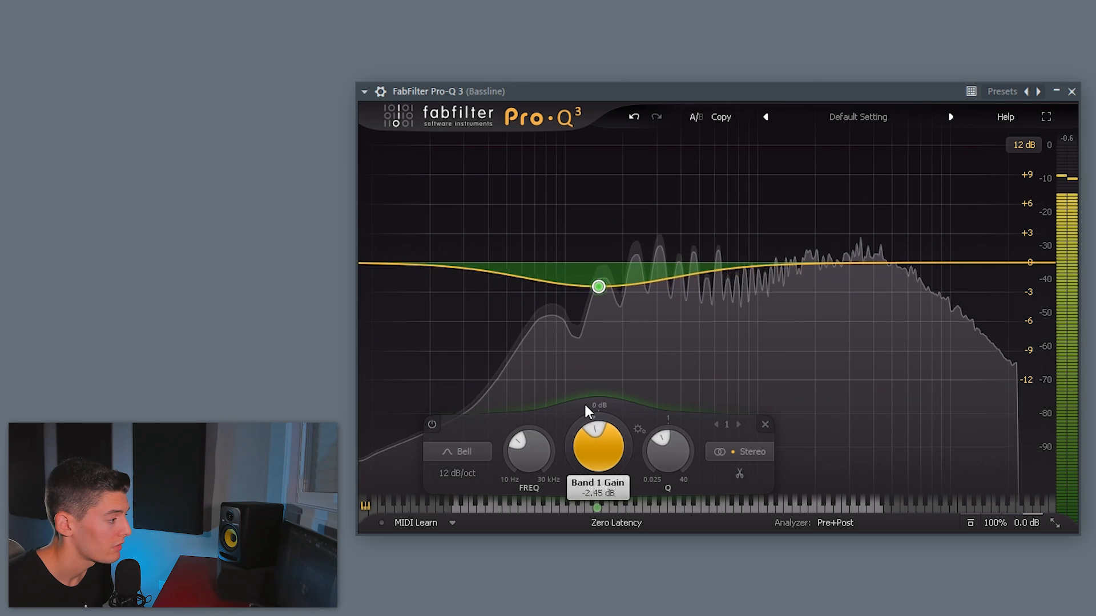
Step: Compare the bassline with the 150 Hz bell bypassed, and pull the bell down to a cut of about 13 dB
click(433, 425)
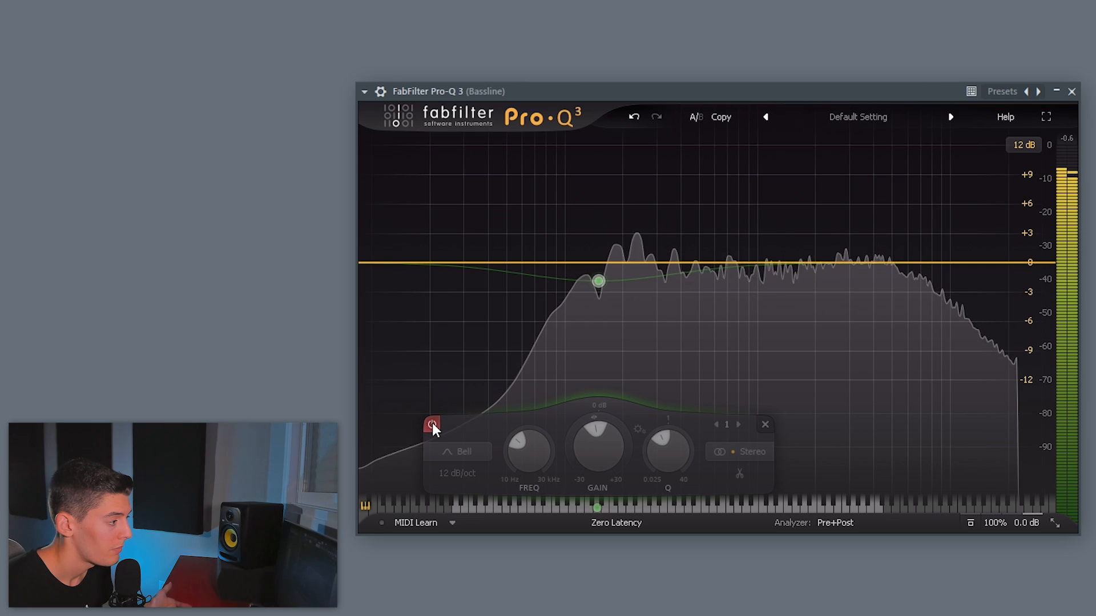
click(432, 425)
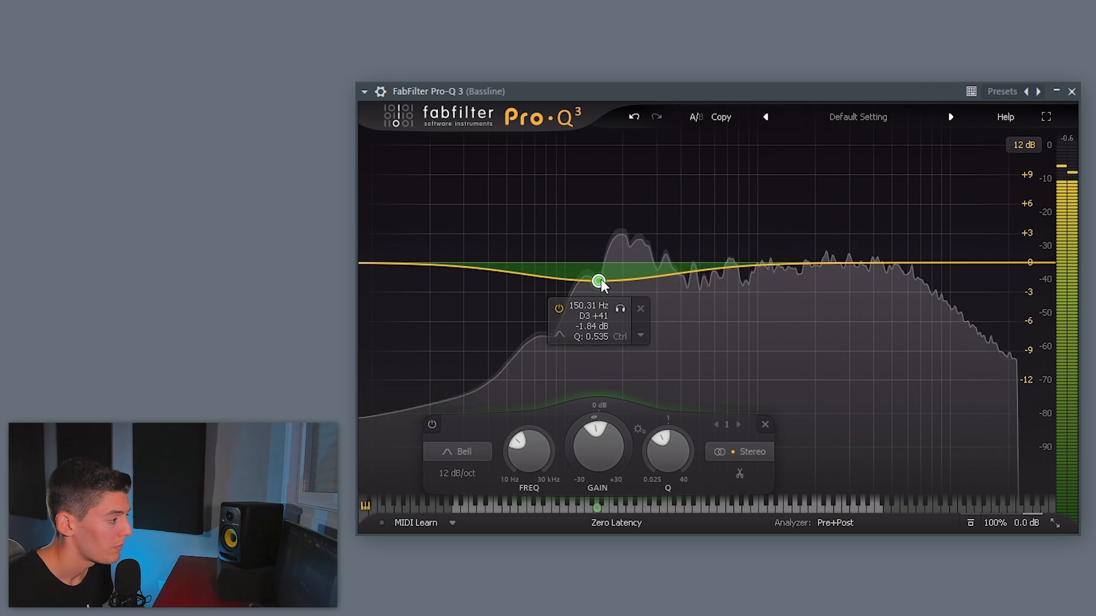
drag(601, 282, 596, 390)
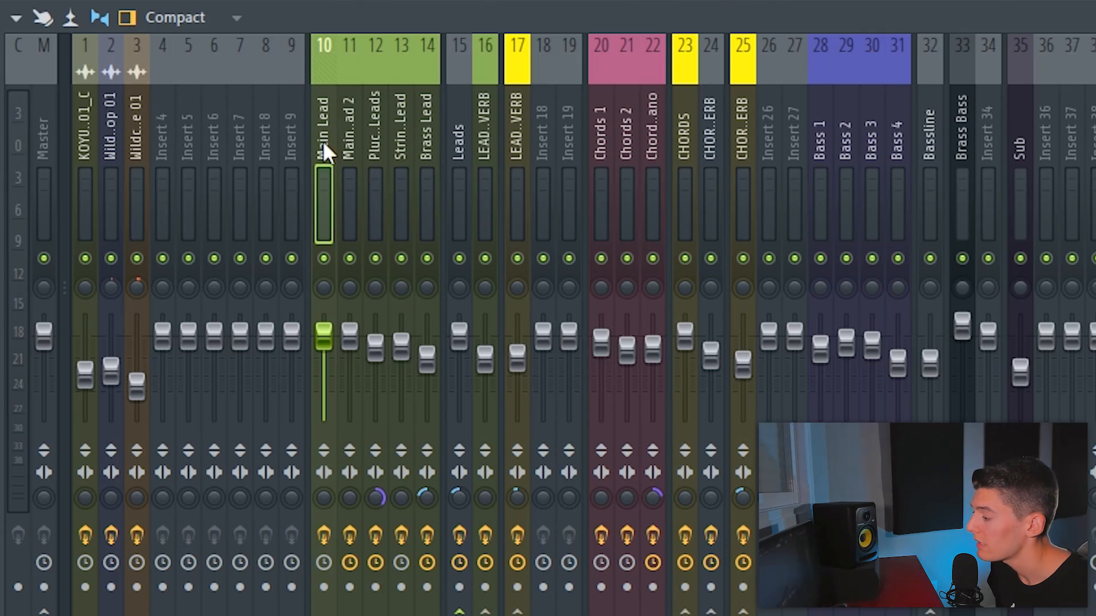
Step: Switch to the FL Studio mixer and look across the lead tracks from Main Lead to Brass Lead, returning to Main Lead
drag(324, 143, 423, 152)
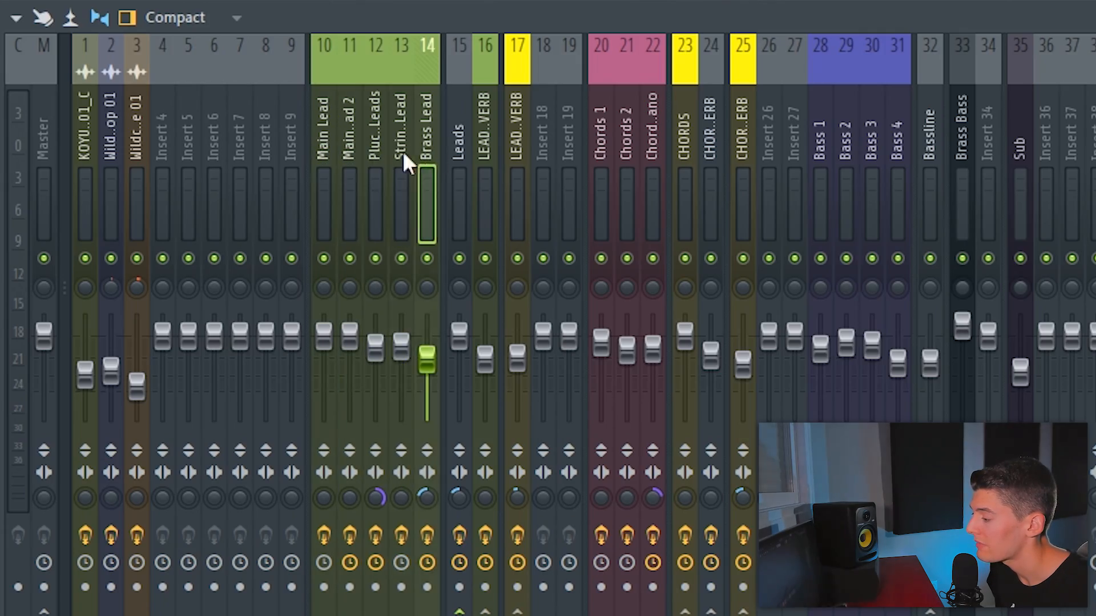
click(324, 156)
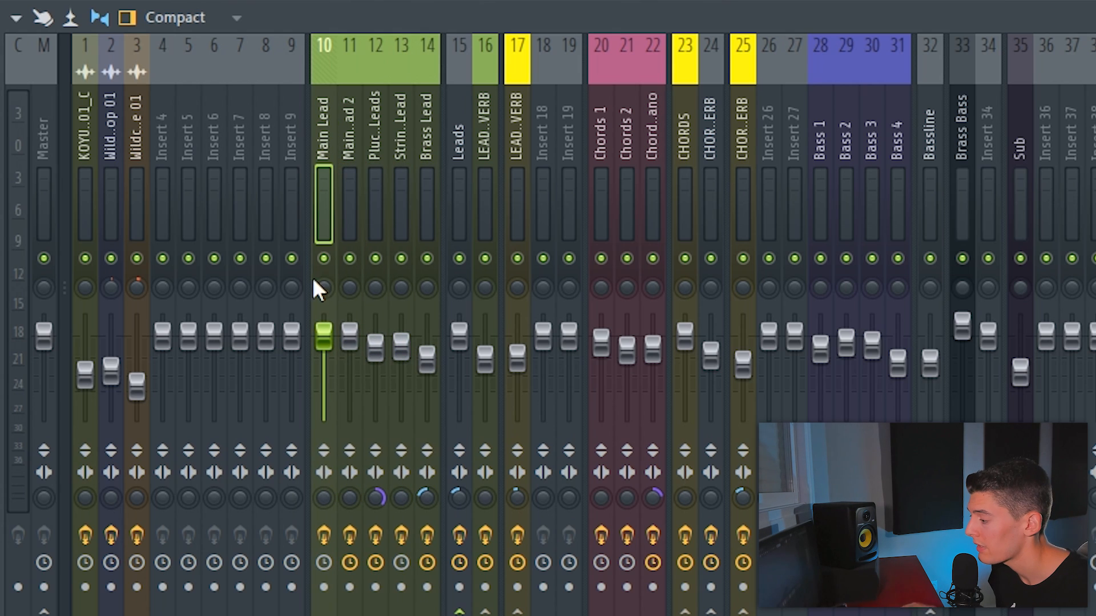
Step: Solo the Main Lead mixer track and listen to it, and compare it with the Main Lead 2 layer soloed
right_click(323, 259)
key(space)
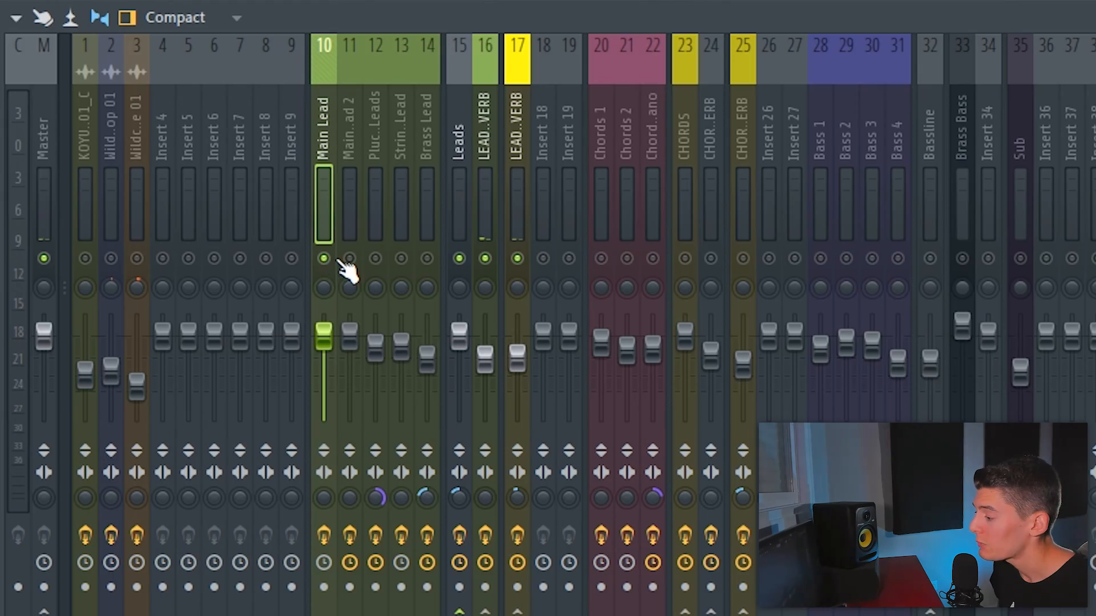
click(352, 145)
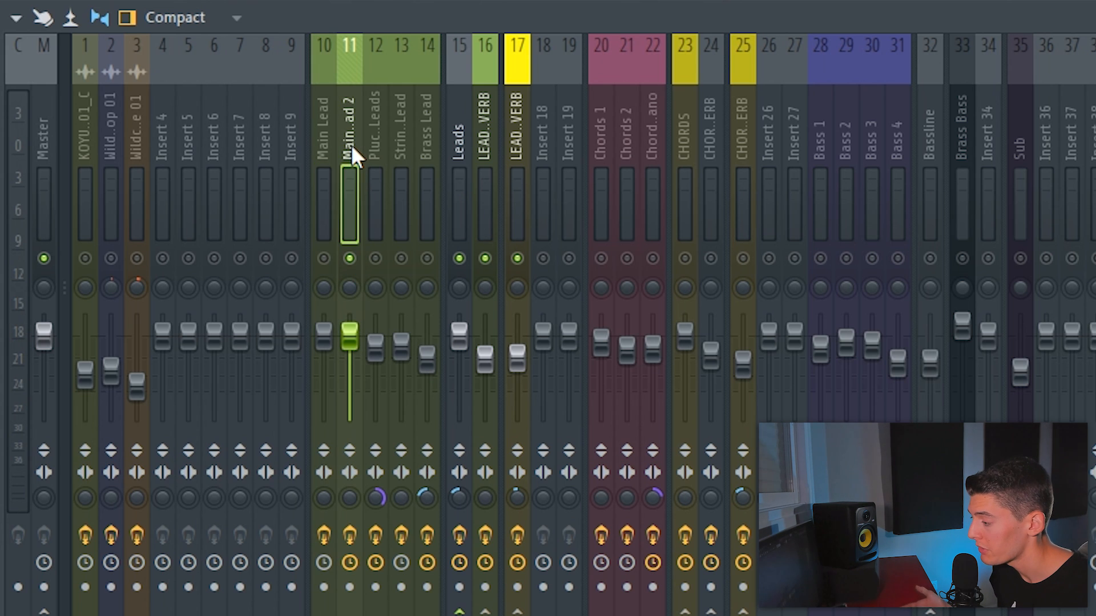
key(space)
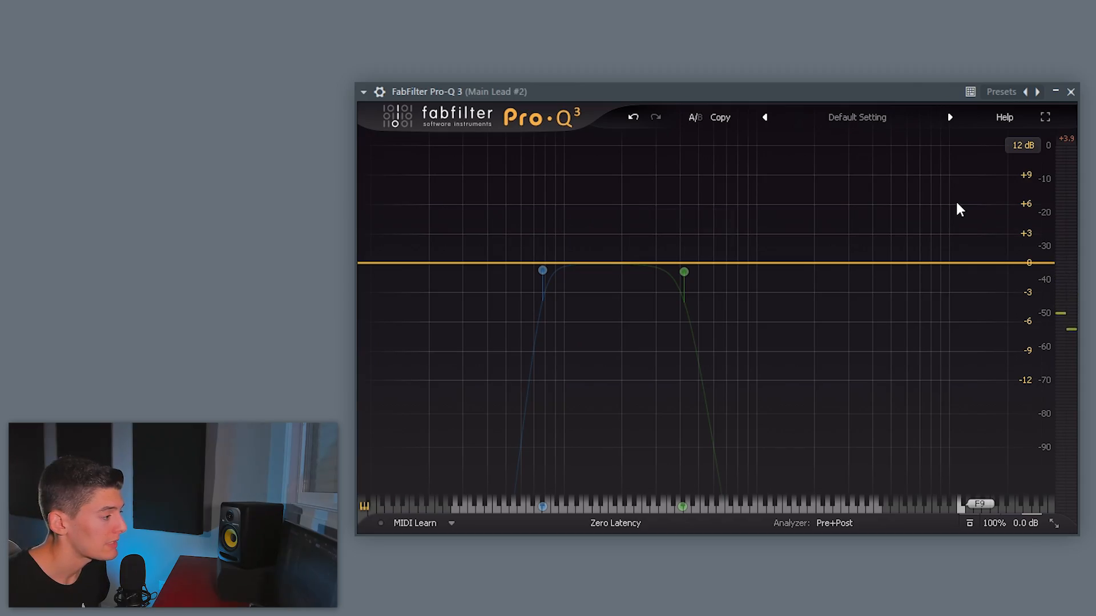
Step: Play Main Lead #2 and enable its low cut and its 421.30 Hz, 36 dB/oct high cut in FabFilter Pro-Q 3
key(space)
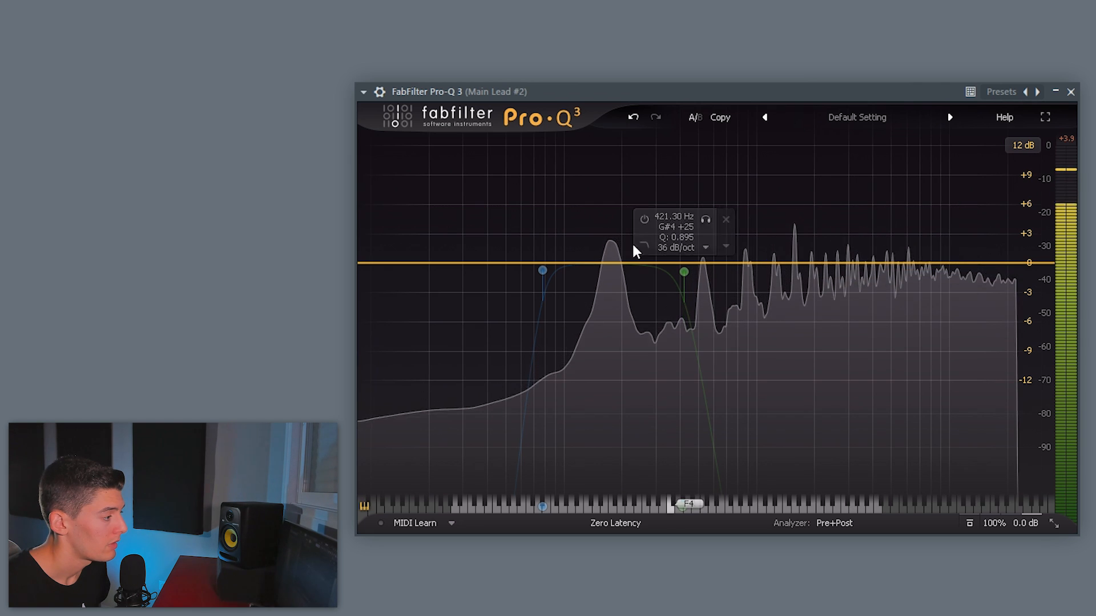
click(502, 218)
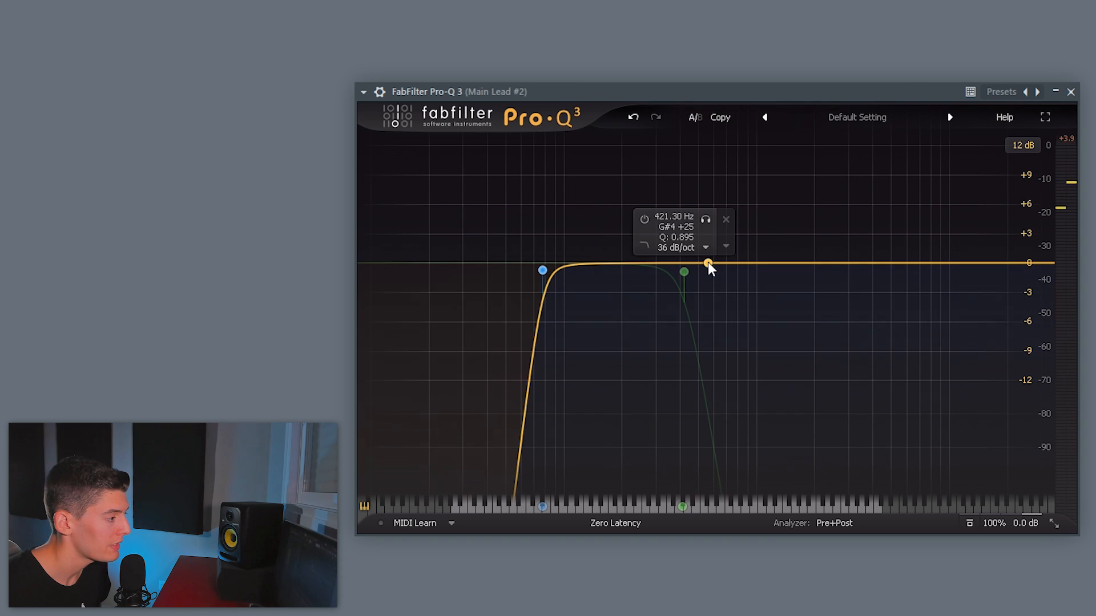
click(645, 221)
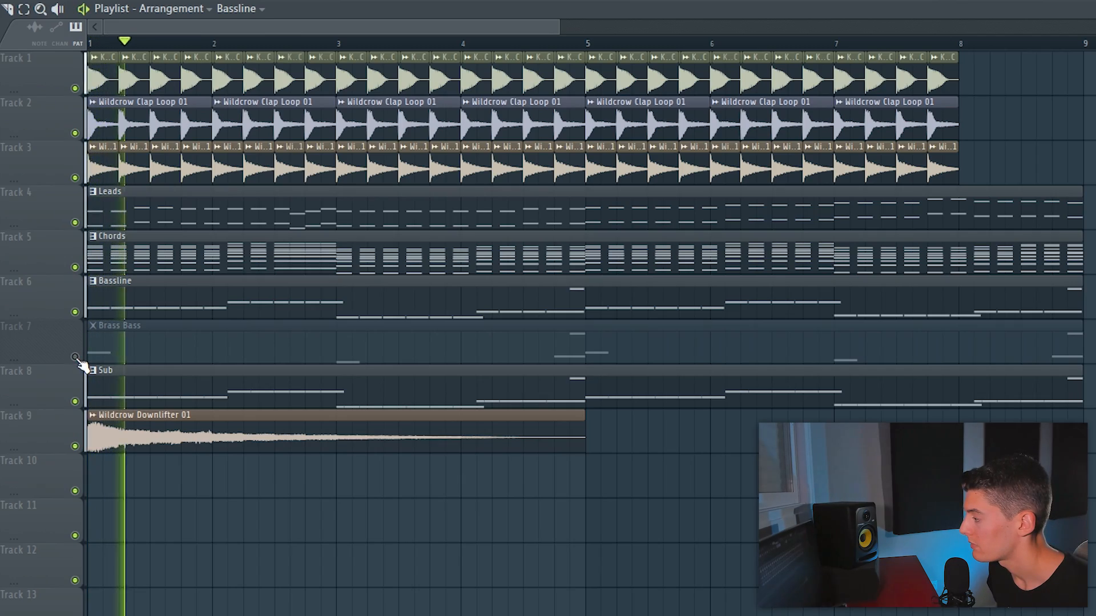
Step: Compare the playlist arrangement with the Brass Bass and VEC2 Crowds 04 tracks muted and unmuted, ending with both unmuted
click(76, 358)
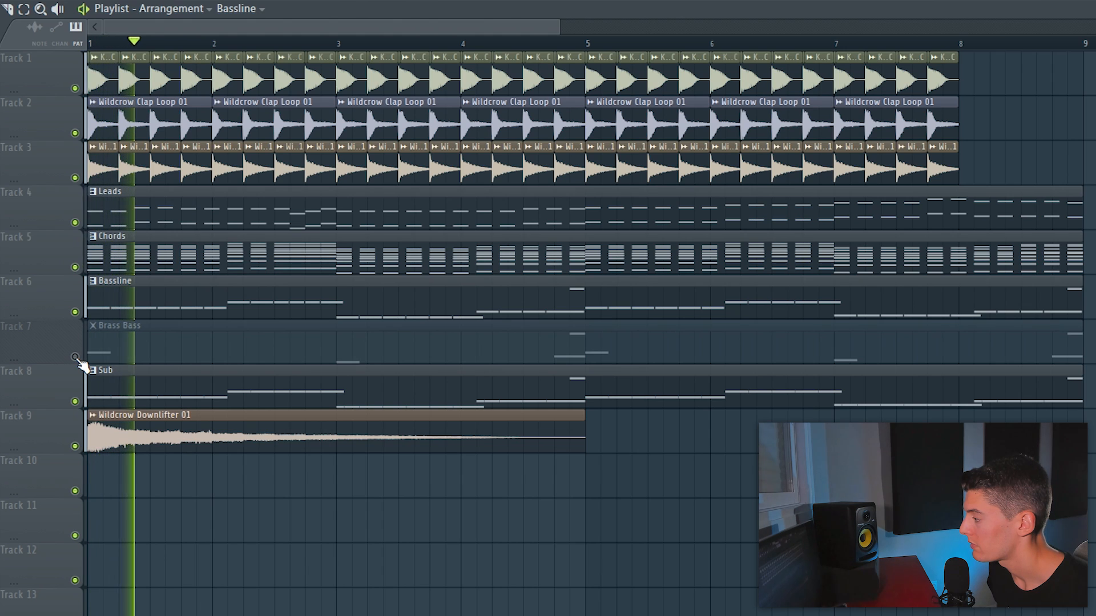
click(75, 358)
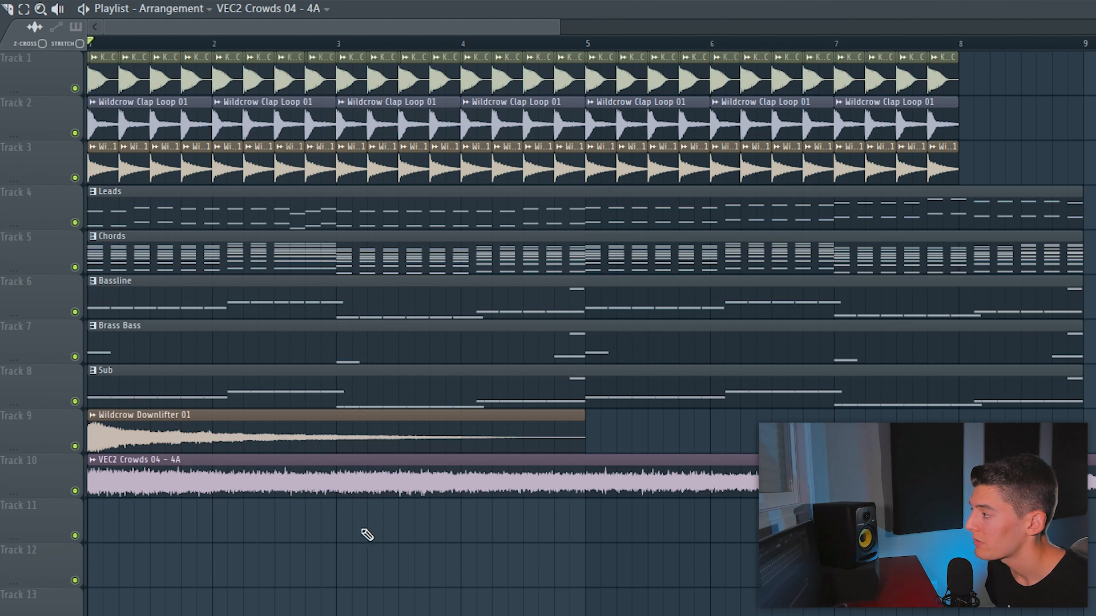
key(space)
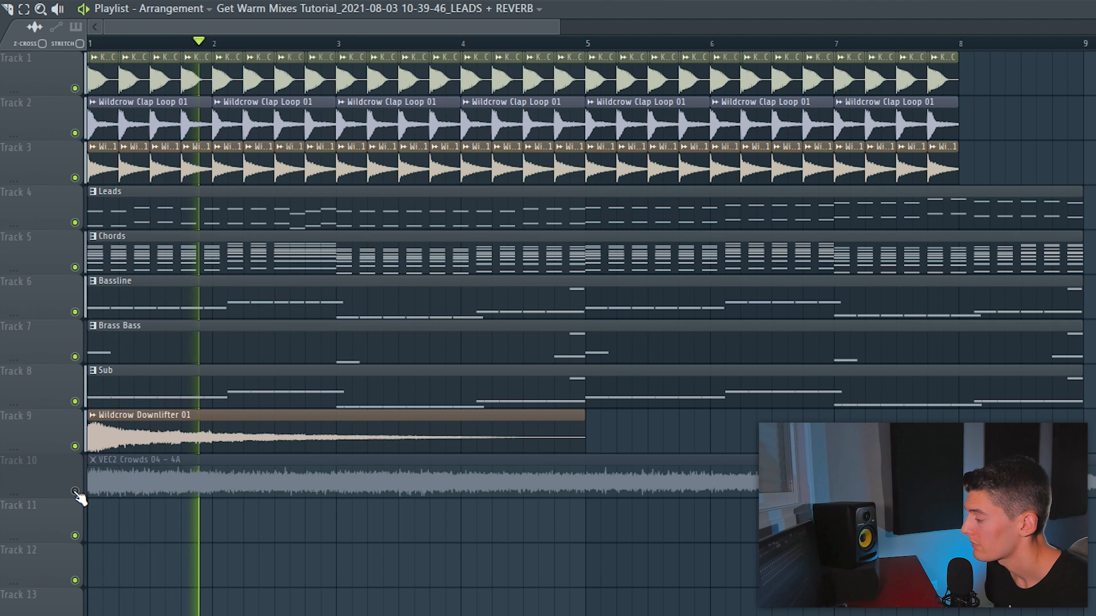
click(75, 492)
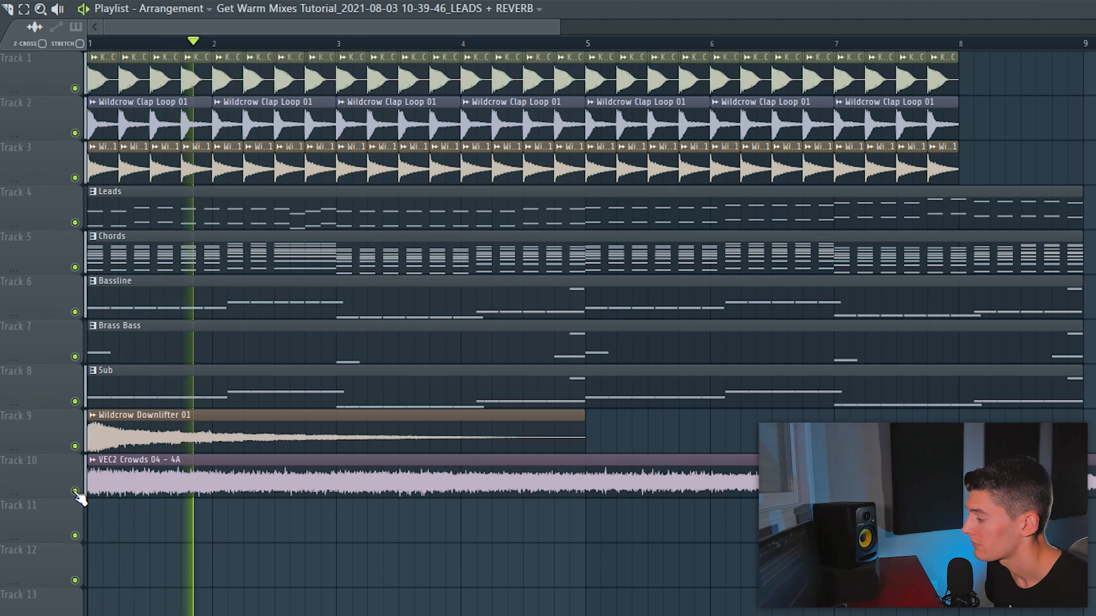